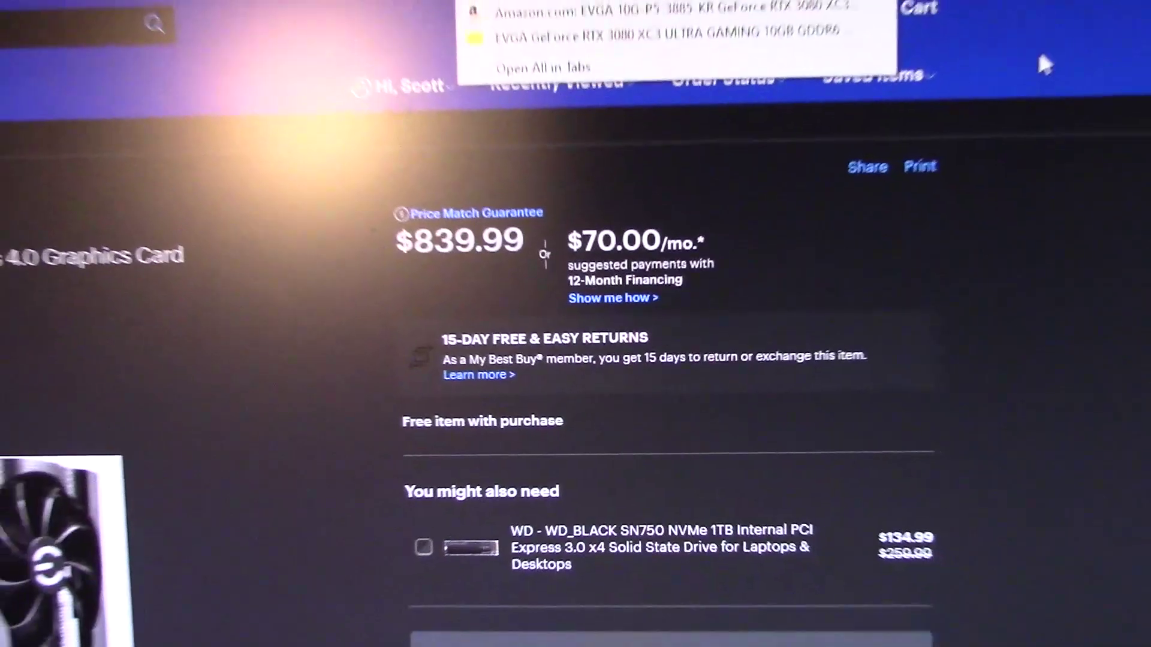
scroll(945, 271, "down", 3)
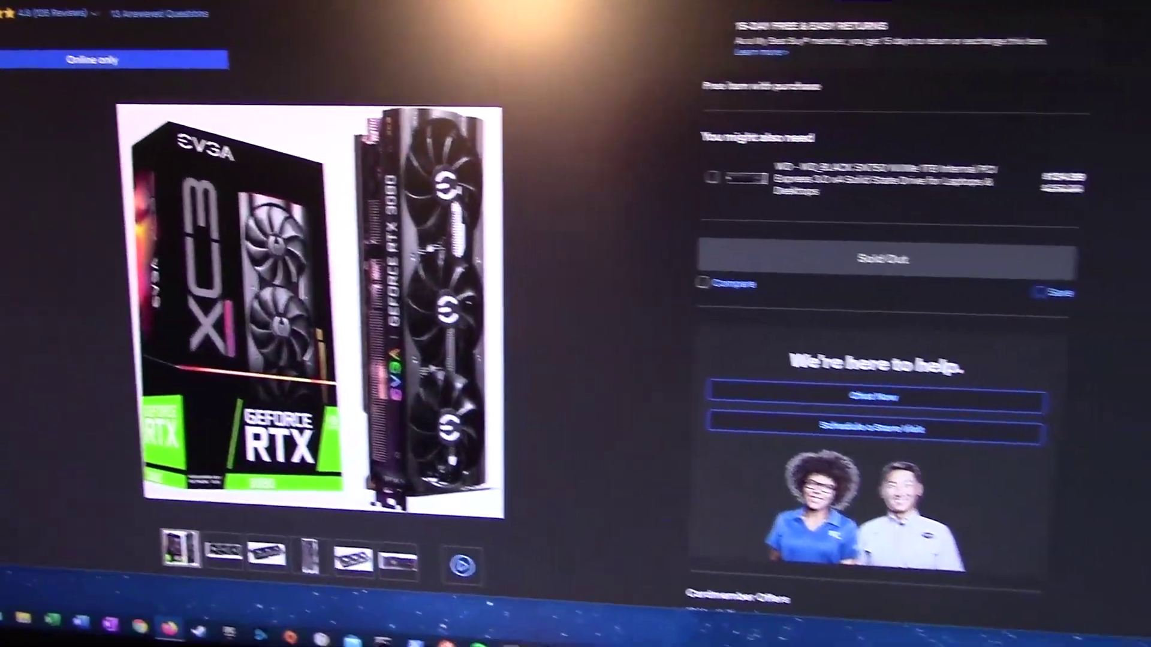